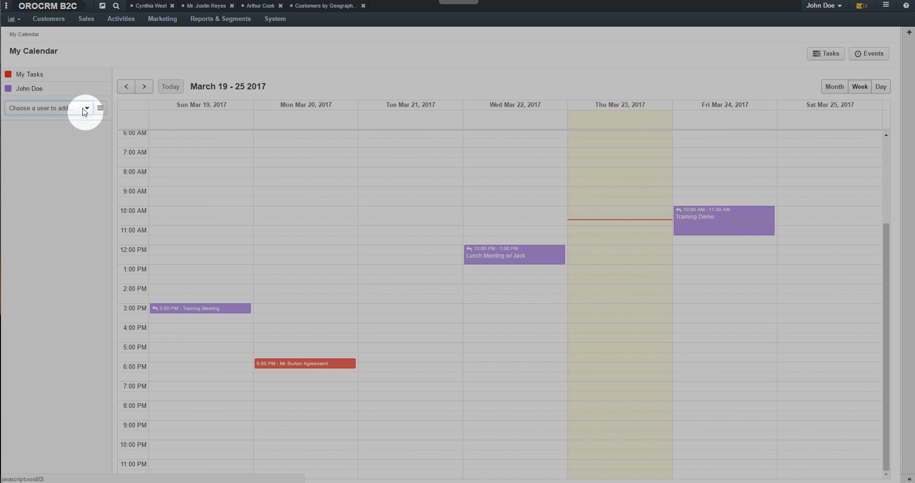
Add two colleagues' calendars, the first suggested user and one found by filtering the full user list by last name.
{"action": "left_click", "coordinate": [85, 110]}
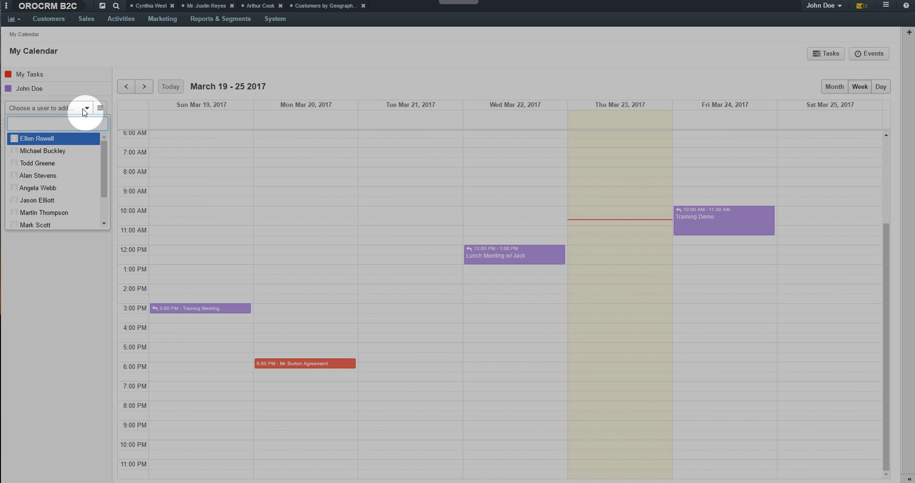
{"action": "left_click", "coordinate": [66, 138]}
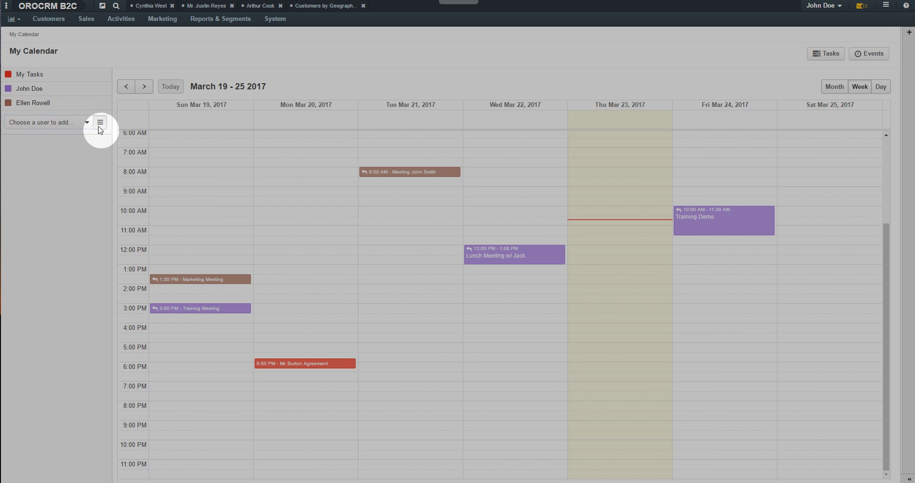
{"action": "left_click", "coordinate": [100, 123]}
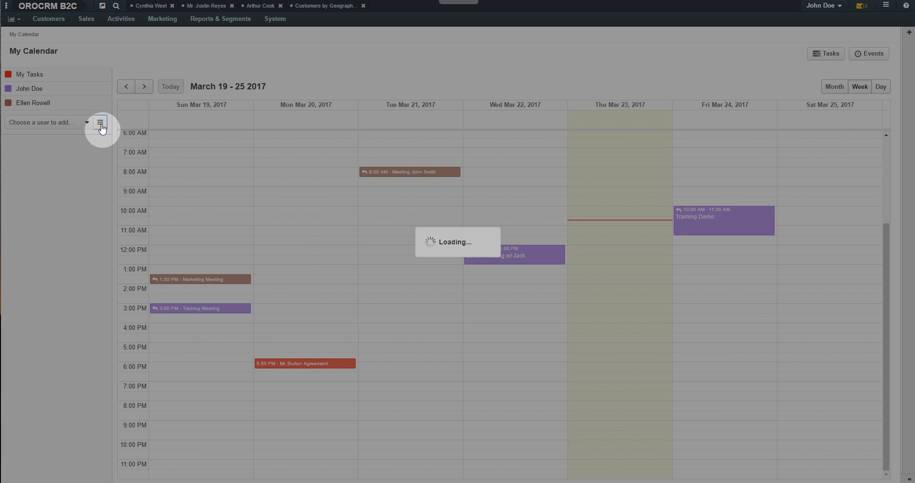
{"action": "left_click", "coordinate": [456, 143]}
{"action": "type", "text": "Buck"}
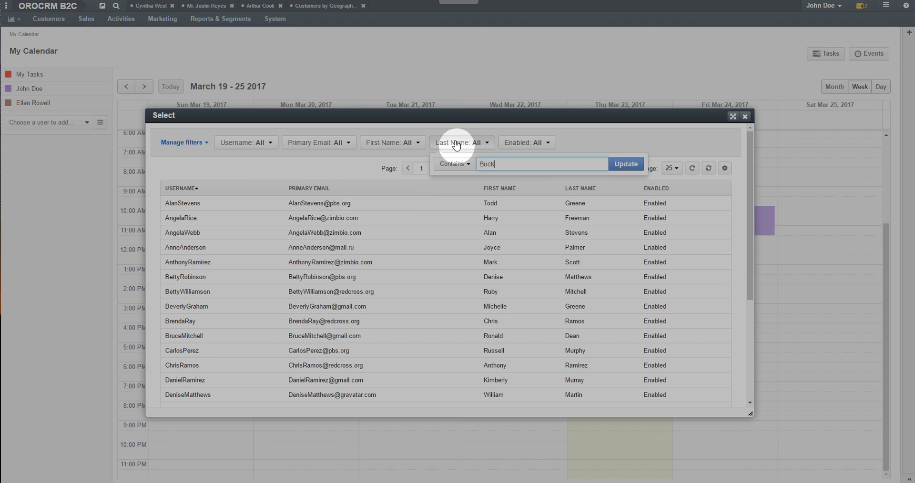
{"action": "key", "text": "Return"}
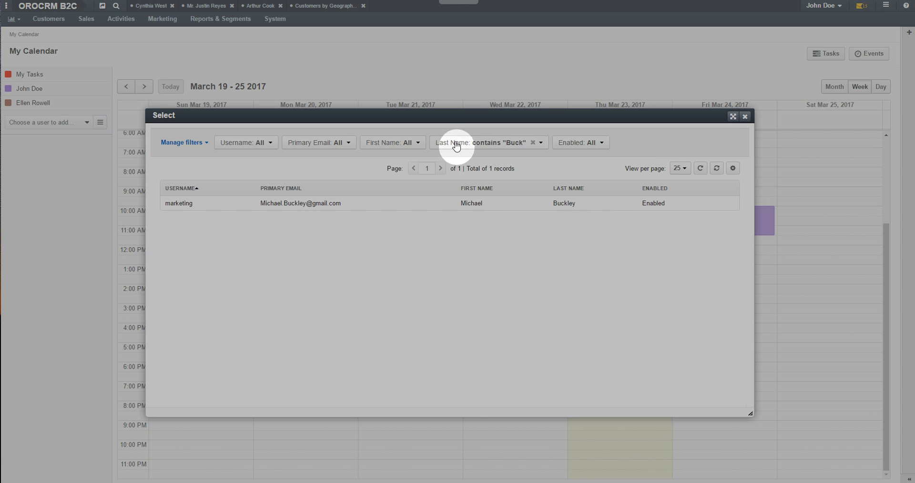
{"action": "left_click", "coordinate": [408, 208]}
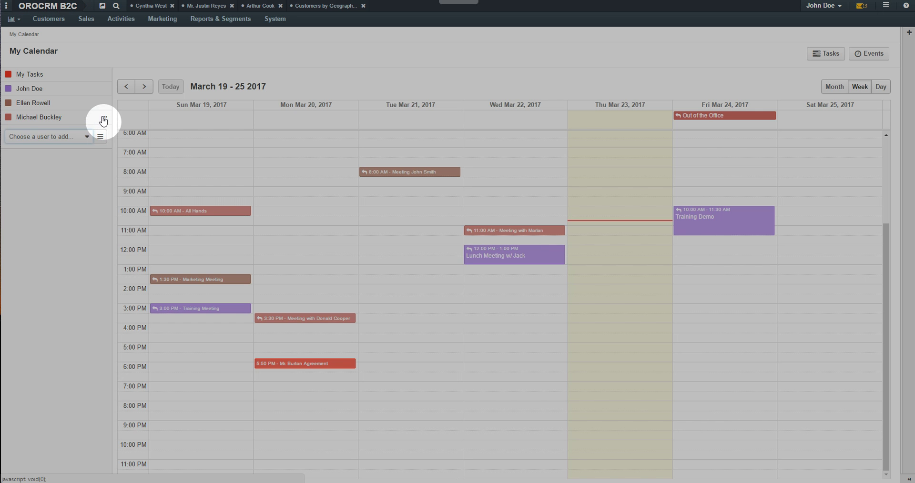
Recolor the last added user's calendar dark green and the other added user's calendar blue, and hide the green one.
{"action": "left_click", "coordinate": [105, 117]}
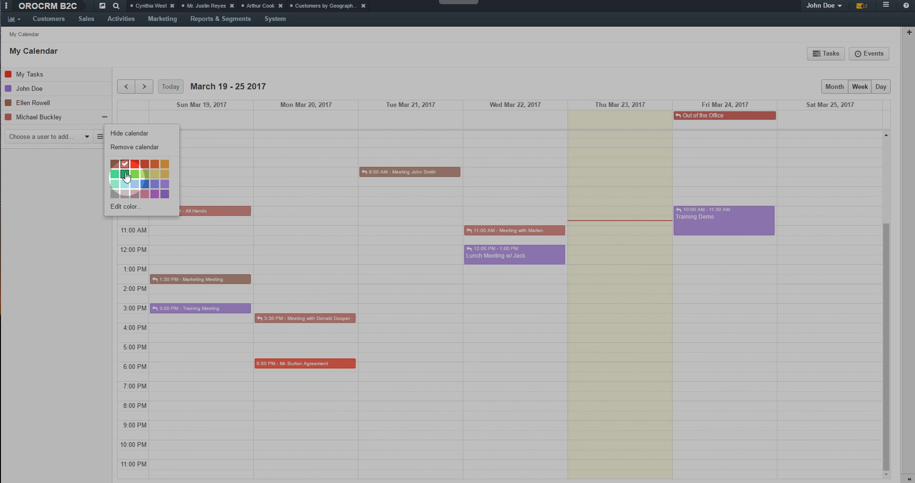
{"action": "left_click", "coordinate": [125, 174]}
{"action": "left_click", "coordinate": [104, 104]}
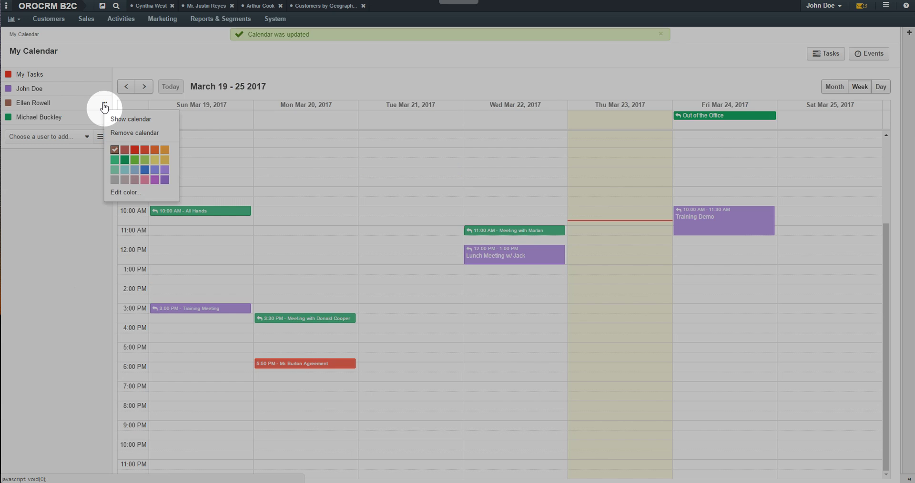
{"action": "left_click", "coordinate": [145, 169]}
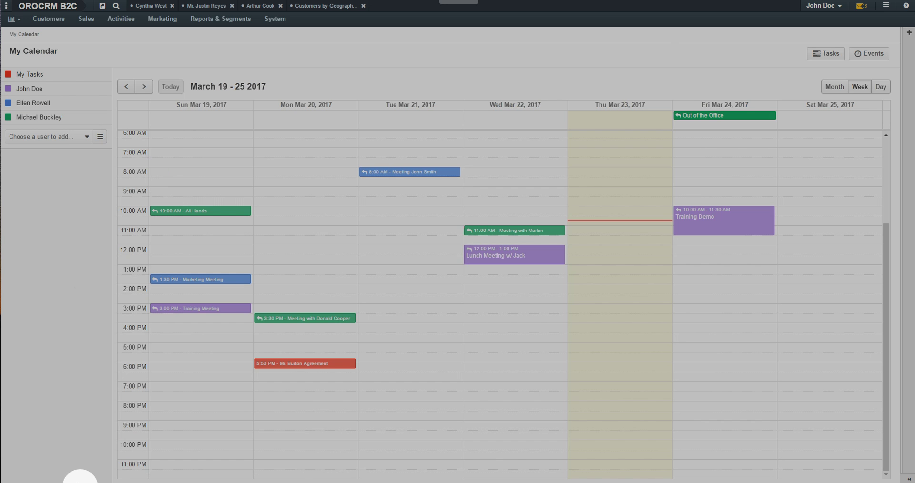
{"action": "left_click", "coordinate": [8, 117]}
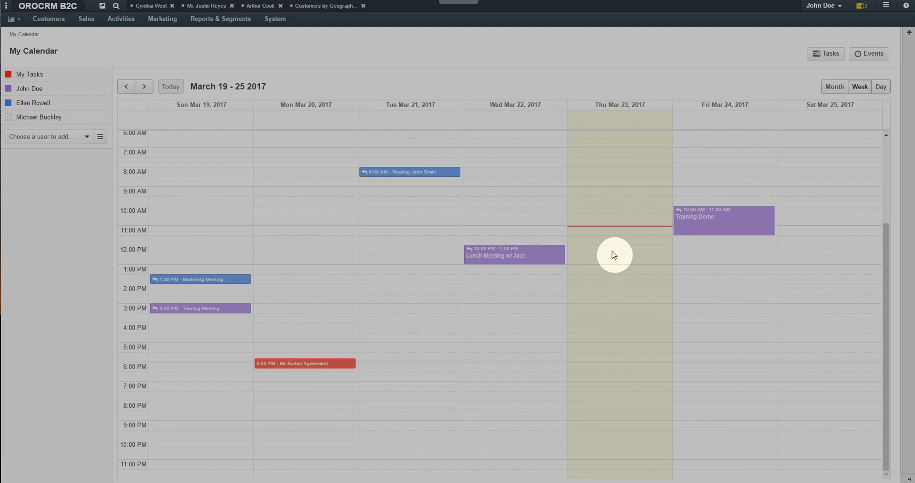
Start an event at 12:00 PM on Thursday, March 23, titled "Sales Lunch Meeting", described as "Lunch meeting with sales team at Romeo's in Old Town".
{"action": "left_click", "coordinate": [614, 251]}
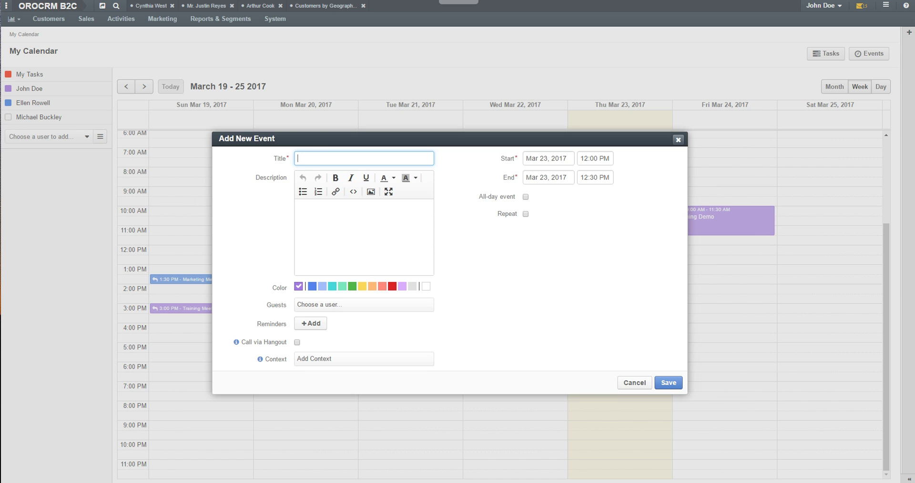
{"action": "type", "text": "Sales Lunch Meeting"}
{"action": "key", "text": "Tab"}
{"action": "type", "text": "Lunch meeting with sales team at Romeo's in Old Town"}
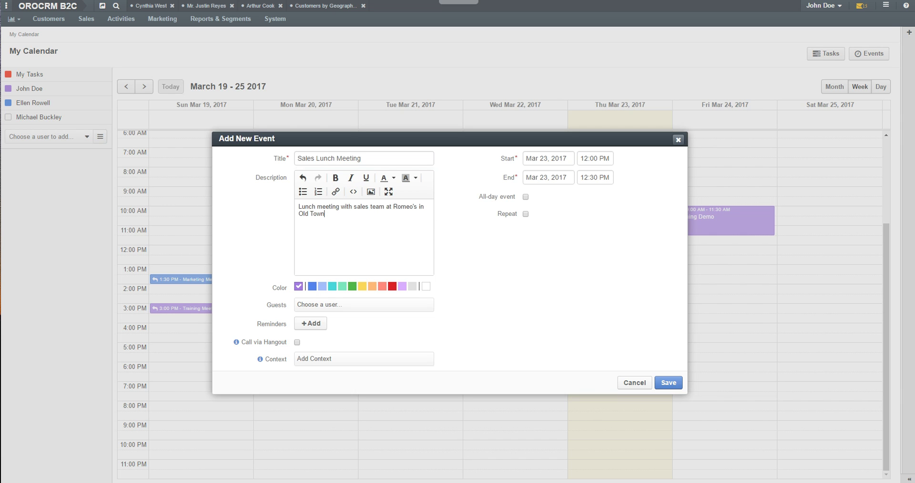
Give the lunch event the mint green color and add a user as its guest.
{"action": "left_click", "coordinate": [343, 287]}
{"action": "left_click", "coordinate": [413, 304]}
{"action": "left_click", "coordinate": [400, 319]}
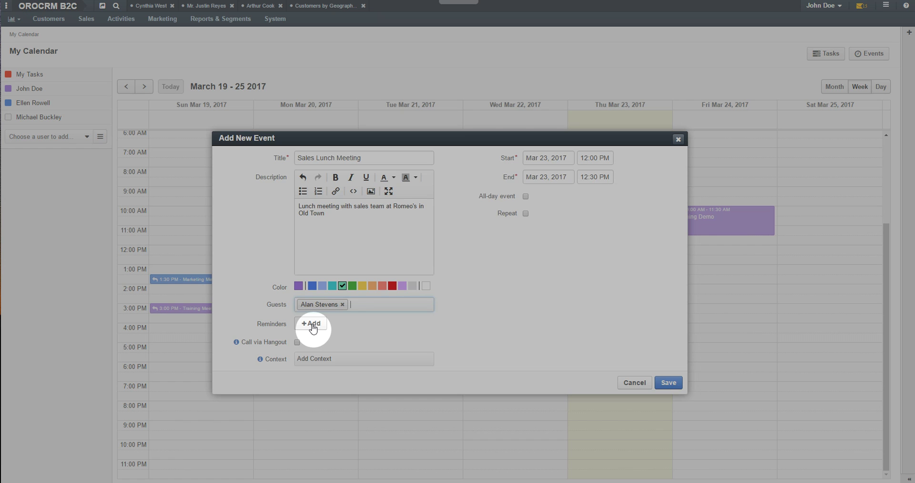
Add a flash message reminder to the lunch event, set to 10 minutes.
{"action": "left_click", "coordinate": [311, 324]}
{"action": "left_click", "coordinate": [342, 316]}
{"action": "left_click", "coordinate": [323, 334]}
{"action": "left_click", "coordinate": [362, 316]}
{"action": "type", "text": "10"}
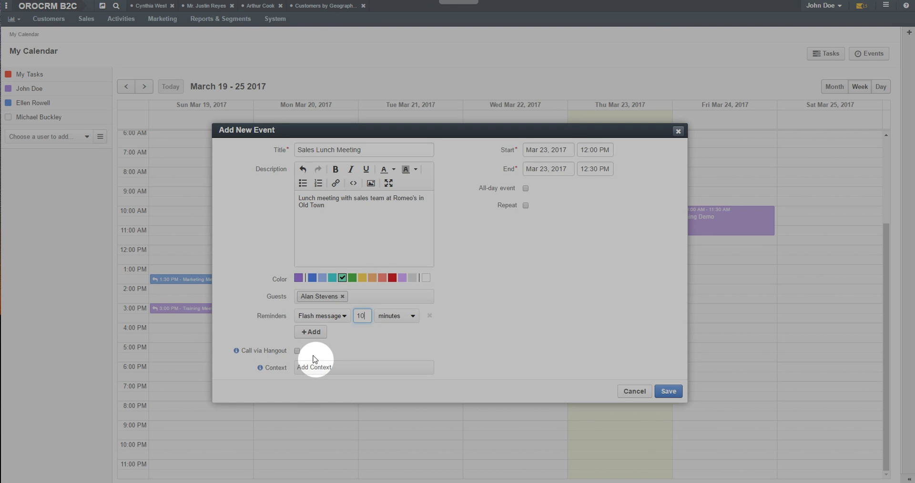
Enable Call via Hangout for the lunch event and link the fifth listed account as its context.
{"action": "left_click", "coordinate": [297, 351]}
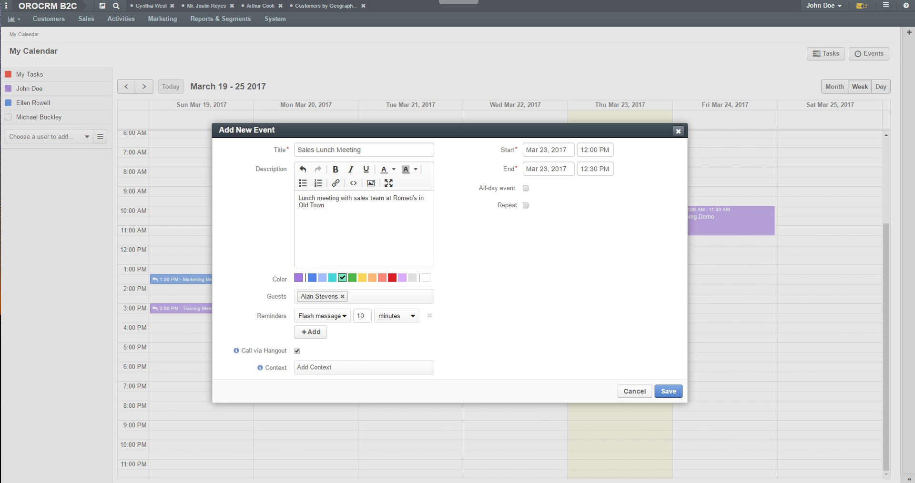
{"action": "left_click", "coordinate": [344, 368]}
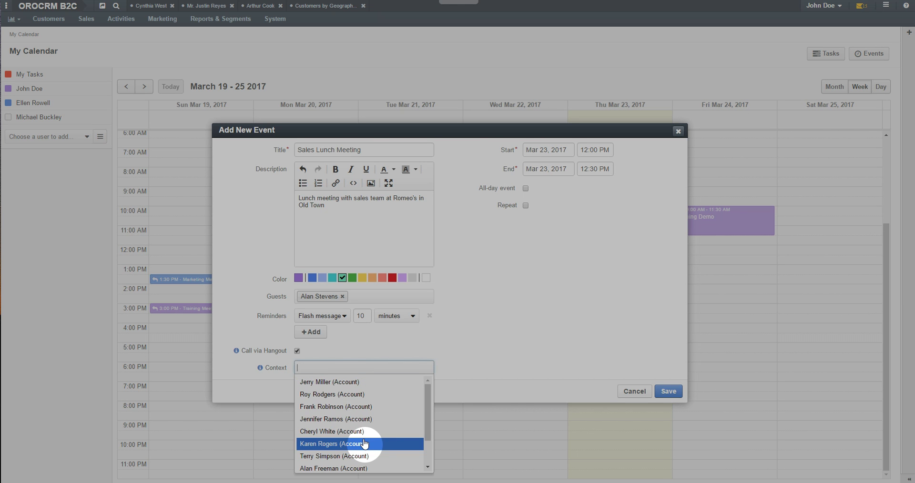
{"action": "left_click", "coordinate": [381, 430]}
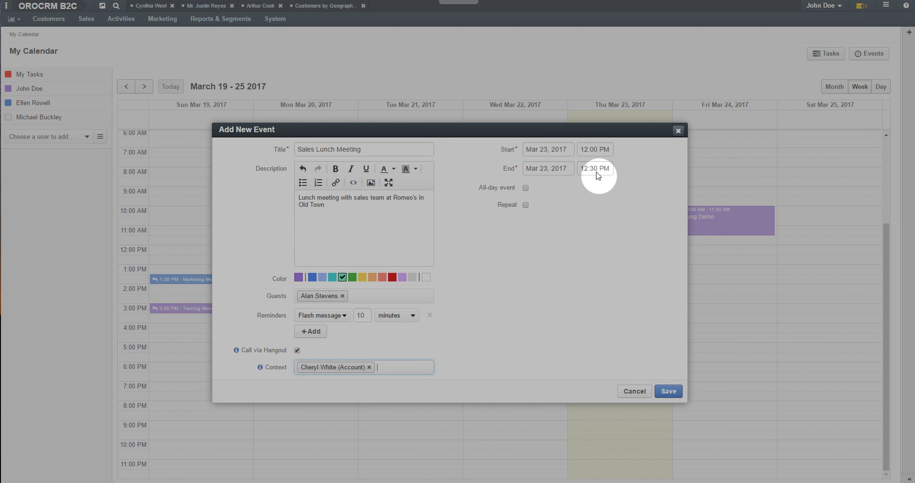
Set the lunch event to end at 1:30 PM and repeat daily, saving it with invited users notified.
{"action": "left_click", "coordinate": [596, 169]}
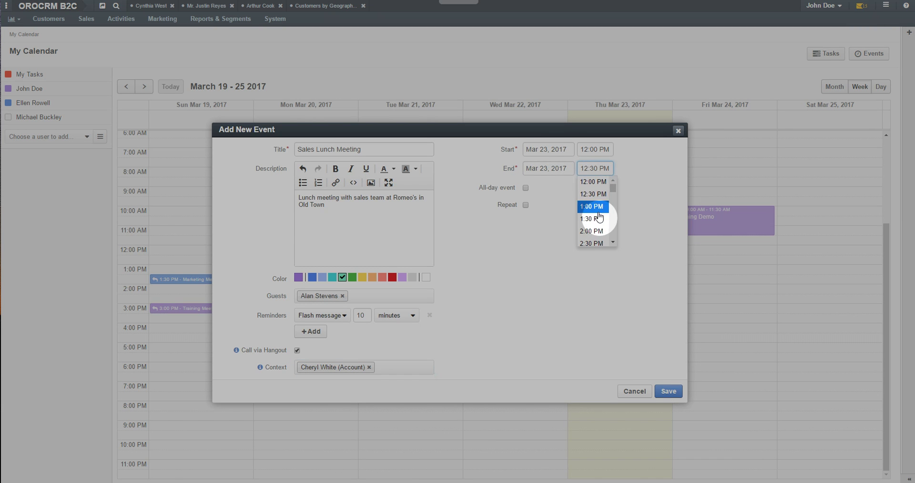
{"action": "left_click", "coordinate": [599, 218]}
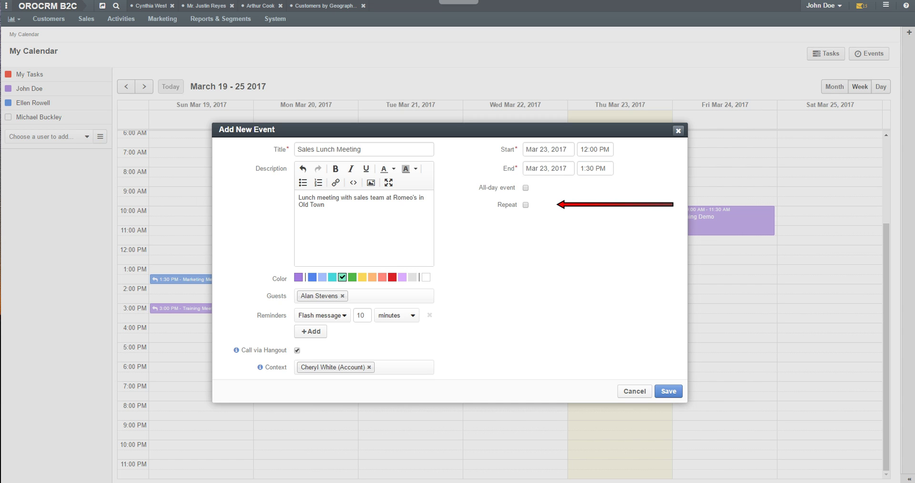
{"action": "left_click", "coordinate": [526, 205]}
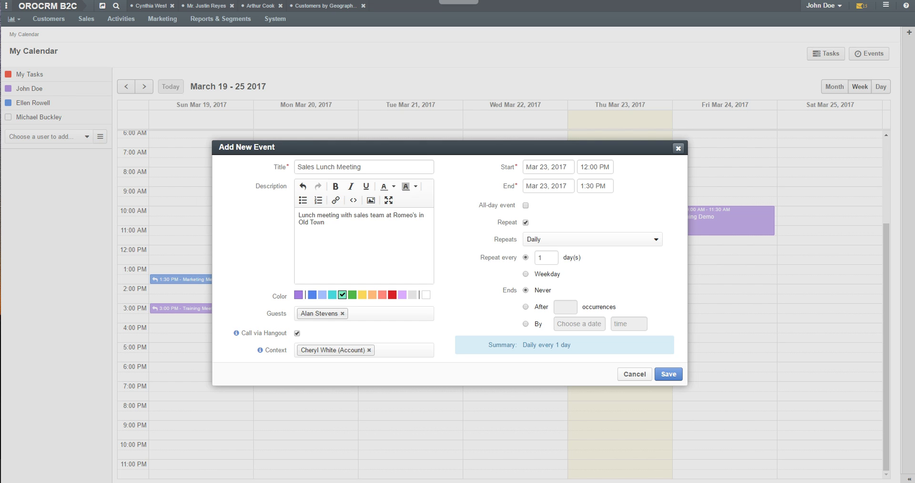
{"action": "left_click", "coordinate": [667, 374]}
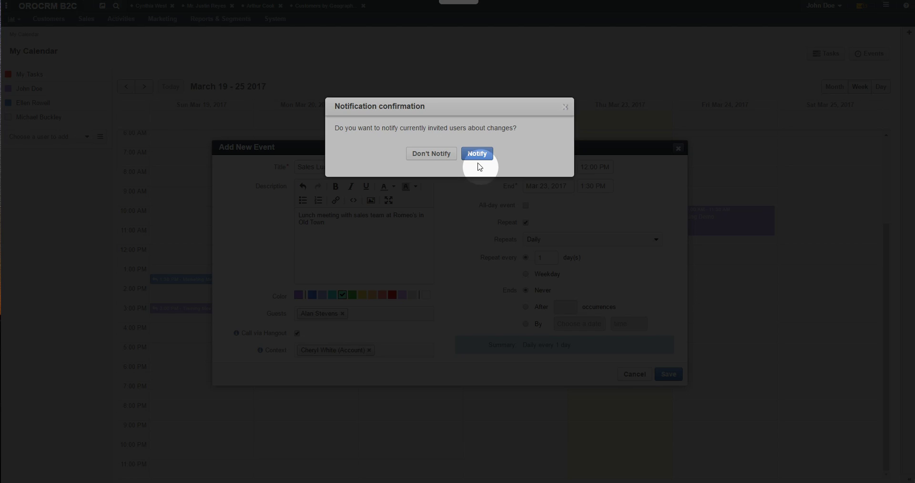
{"action": "left_click", "coordinate": [477, 155]}
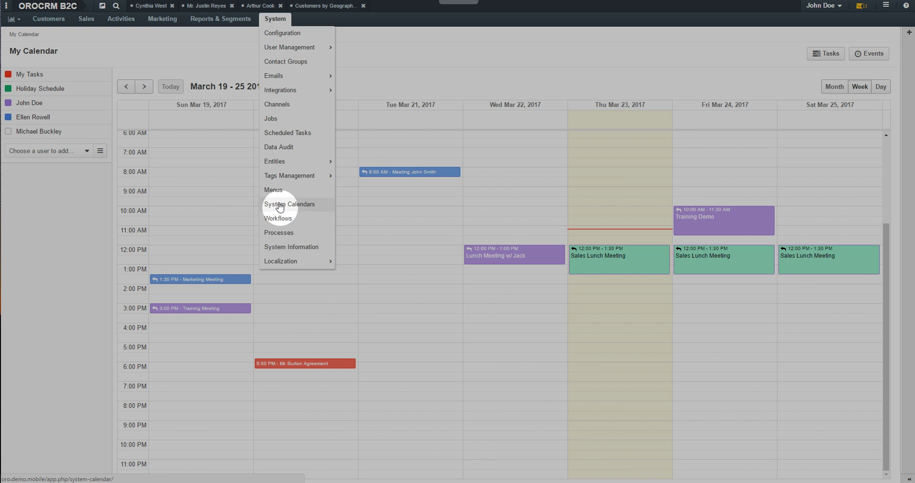
Start a new system calendar named "Monthly Sales Meetings" with the blue color.
{"action": "left_click", "coordinate": [277, 204]}
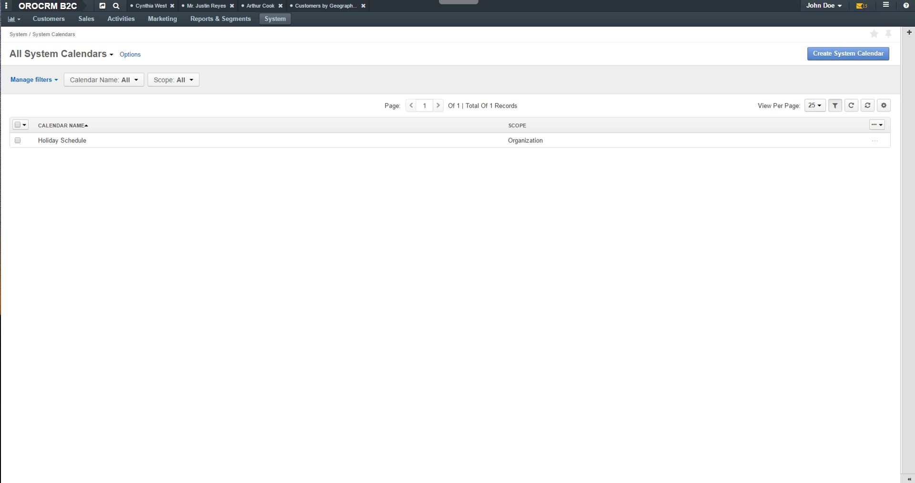
{"action": "left_click", "coordinate": [842, 62]}
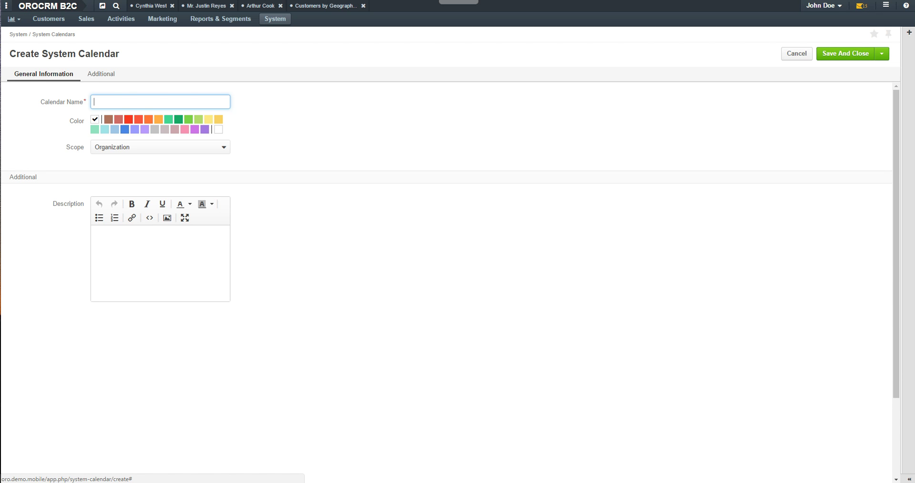
{"action": "type", "text": "Monthly Sales Meetings"}
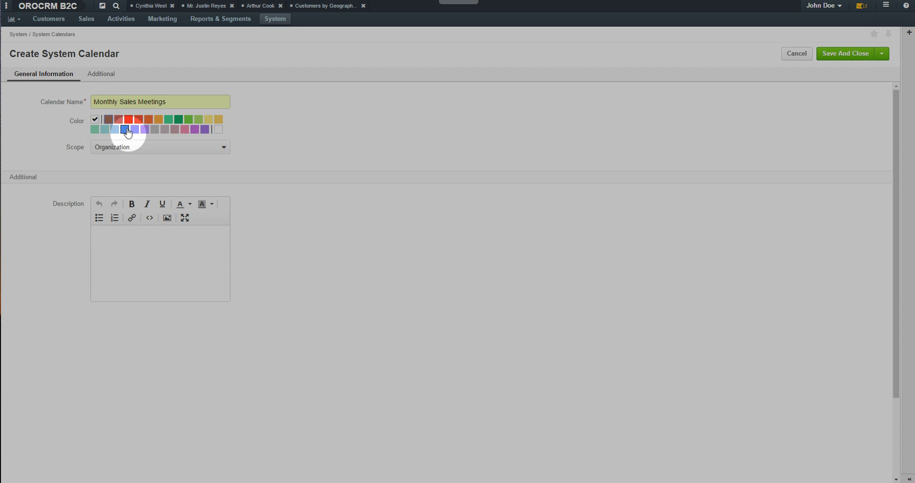
{"action": "left_click", "coordinate": [125, 129]}
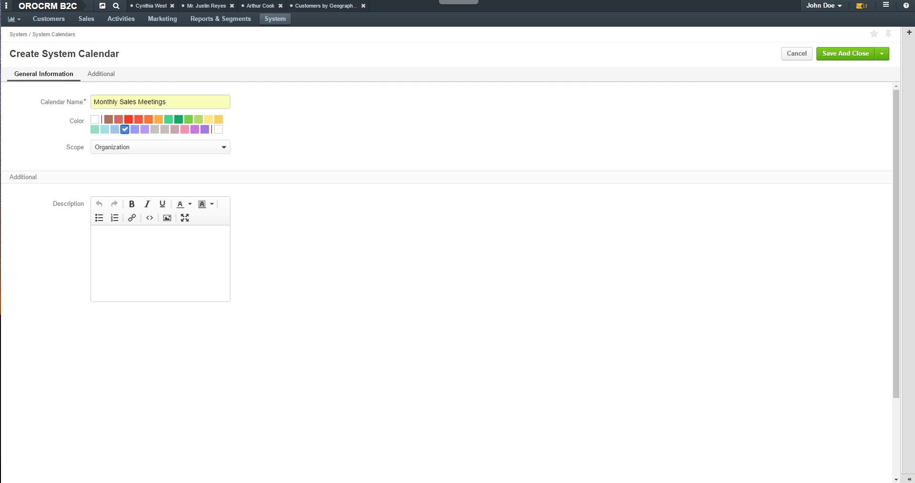
Set the calendar's scope to System and its description to "Monthly Sales Meetings", and save it.
{"action": "left_click", "coordinate": [150, 147]}
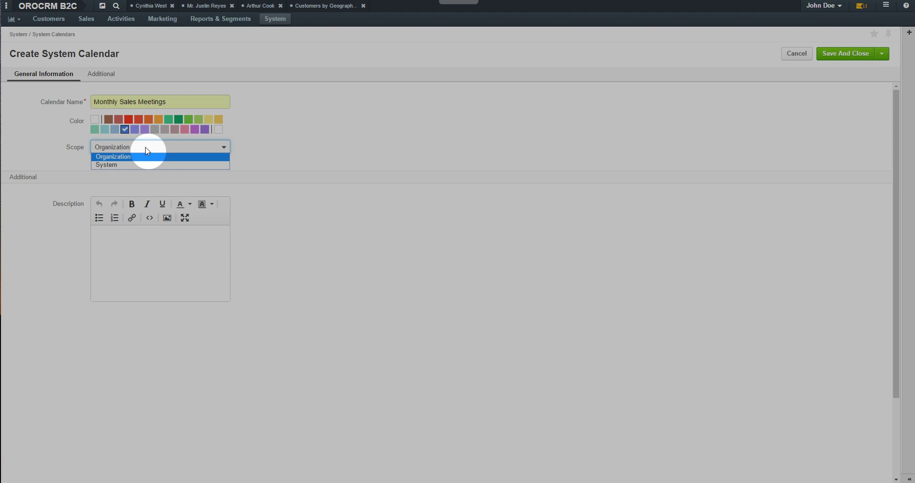
{"action": "left_click", "coordinate": [137, 163]}
{"action": "type", "text": "Monthly Sales Meetings"}
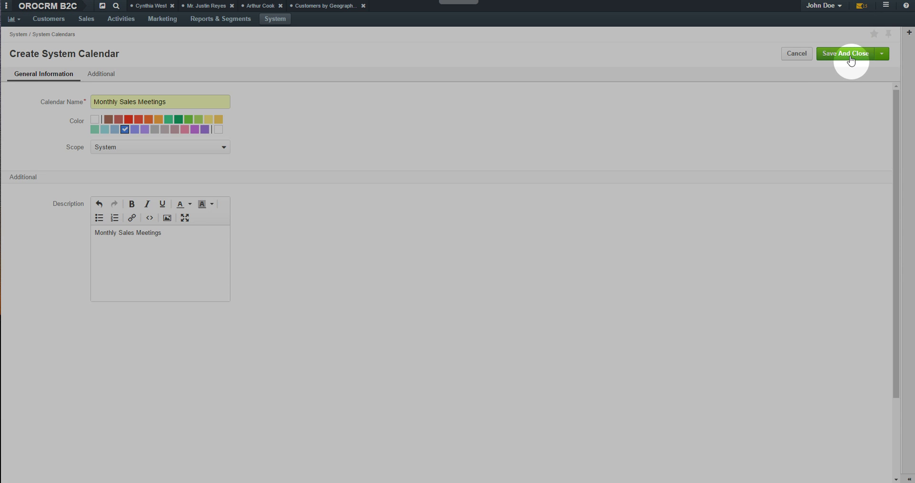
{"action": "left_click", "coordinate": [851, 57]}
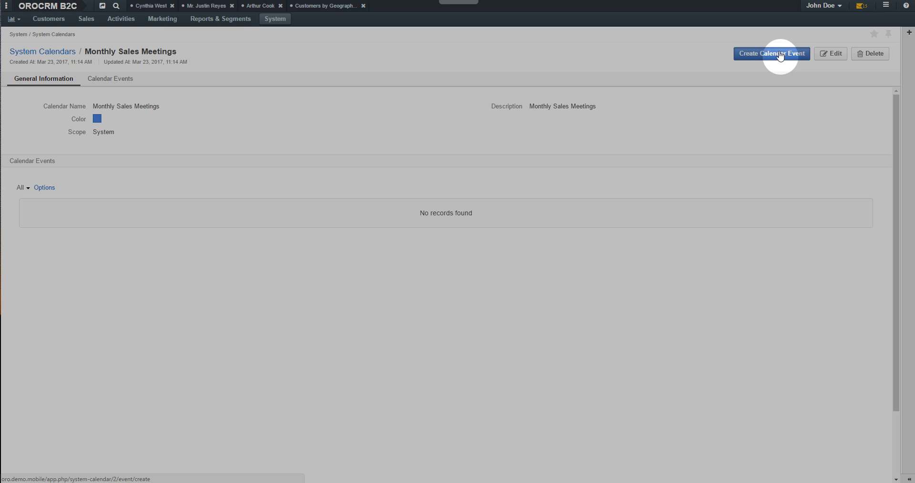
Start a red event titled "Monday Sales Call" in this system calendar, described as "Monday sales calls with east and west coast teams.".
{"action": "left_click", "coordinate": [776, 53]}
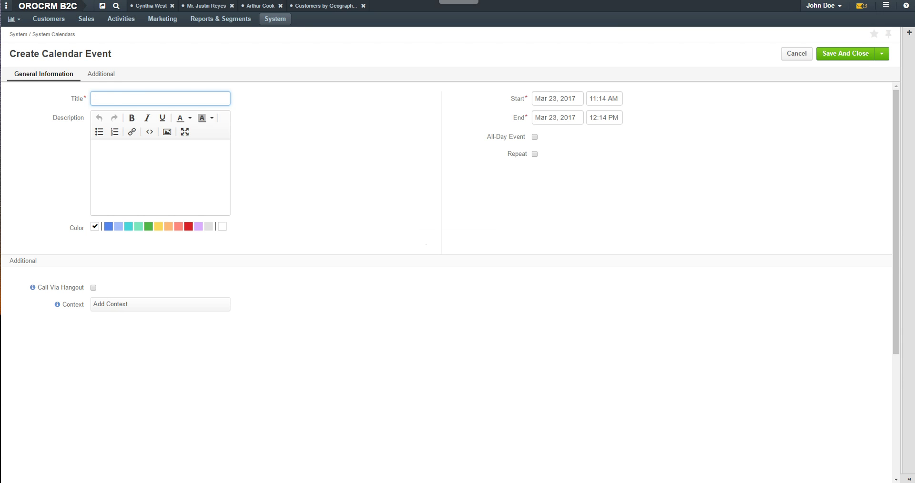
{"action": "type", "text": "Monday Sales Call"}
{"action": "left_click", "coordinate": [116, 151]}
{"action": "type", "text": "Monday sales calls with east and west coast teams."}
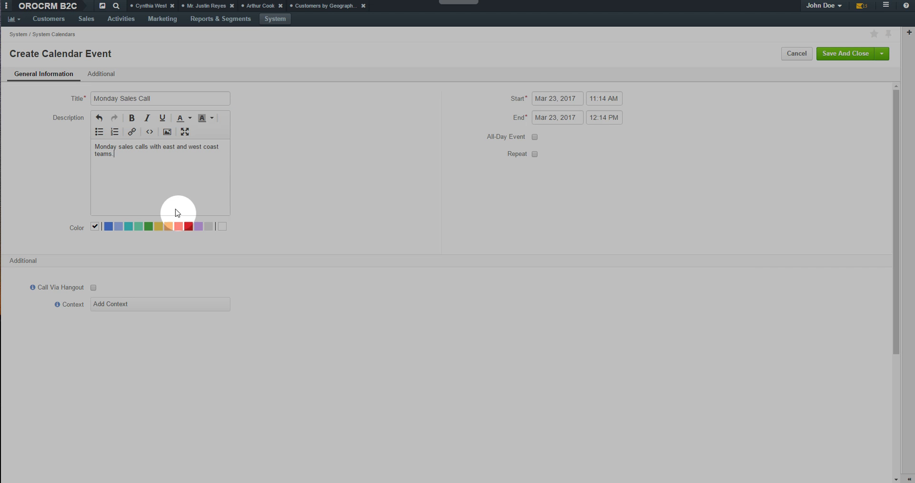
{"action": "left_click", "coordinate": [188, 226]}
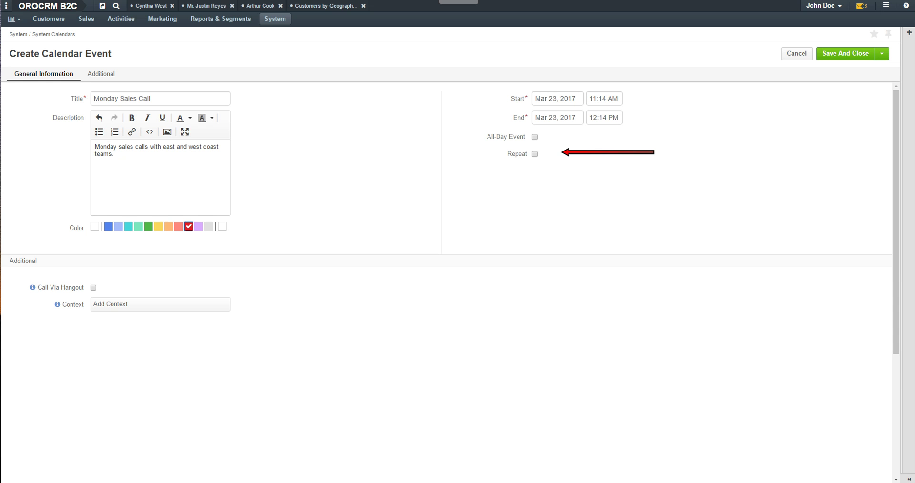
Make the sales call event repeat monthly on the first Tuesday.
{"action": "left_click", "coordinate": [535, 154]}
{"action": "left_click", "coordinate": [601, 170]}
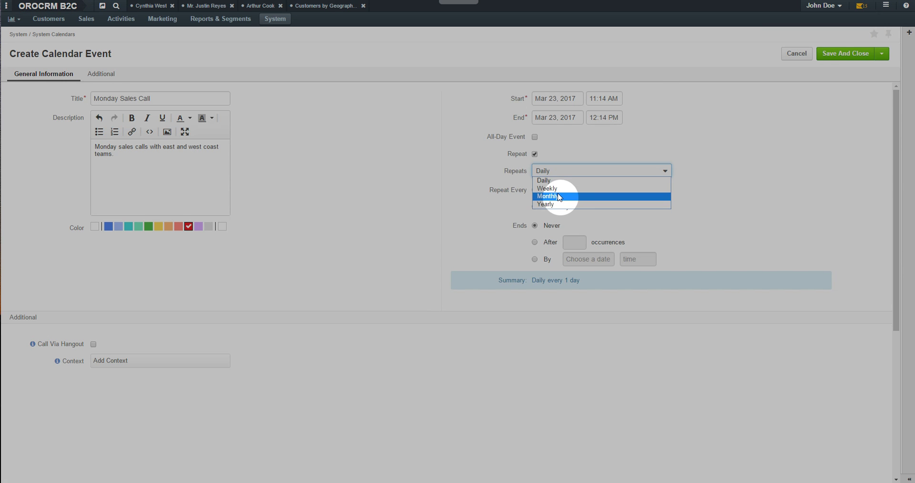
{"action": "left_click", "coordinate": [563, 194]}
{"action": "left_click", "coordinate": [634, 211]}
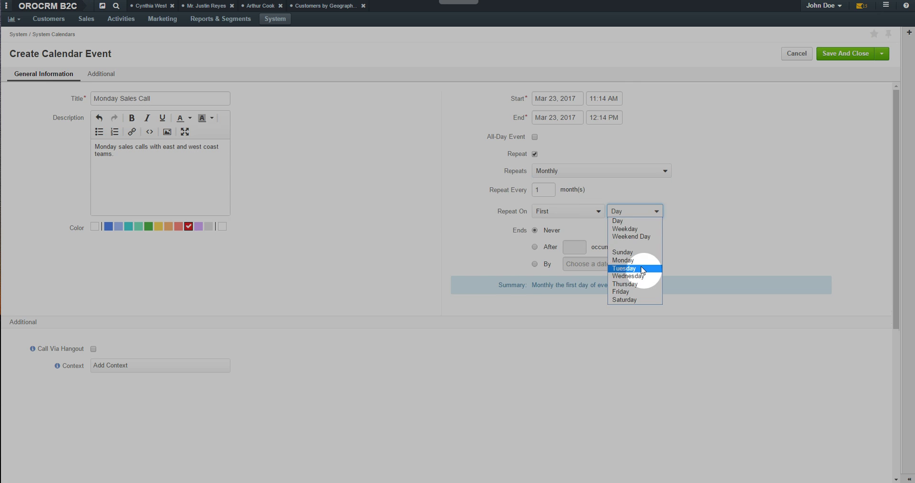
{"action": "left_click", "coordinate": [643, 269]}
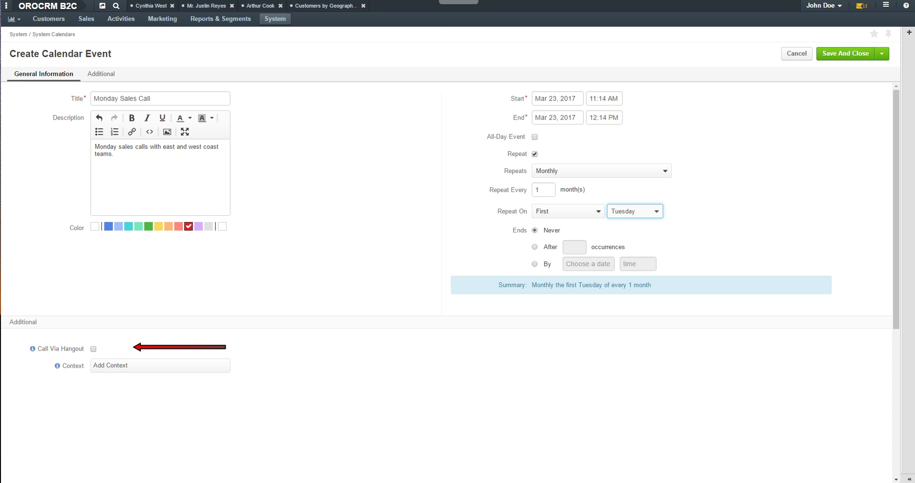
Enable Call Via Hangout for the sales call, link a customer account as its context, and save the event.
{"action": "left_click", "coordinate": [93, 349]}
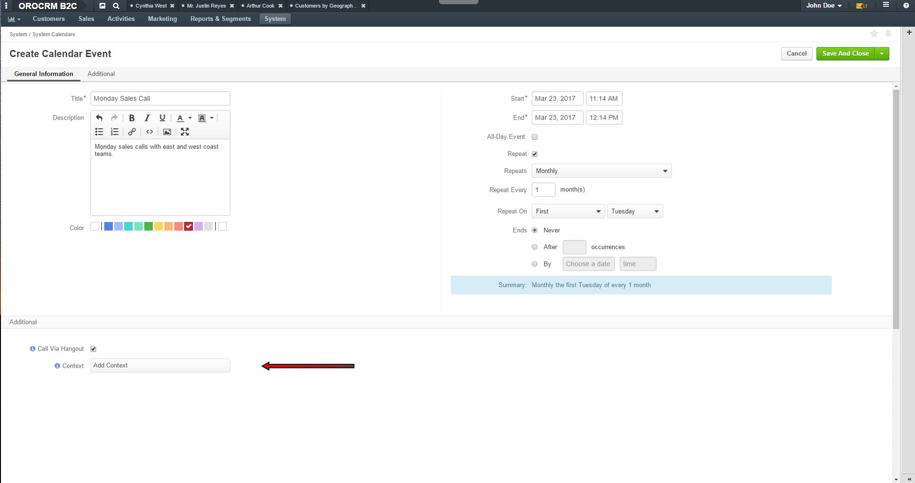
{"action": "left_click", "coordinate": [160, 365]}
{"action": "left_click", "coordinate": [125, 385]}
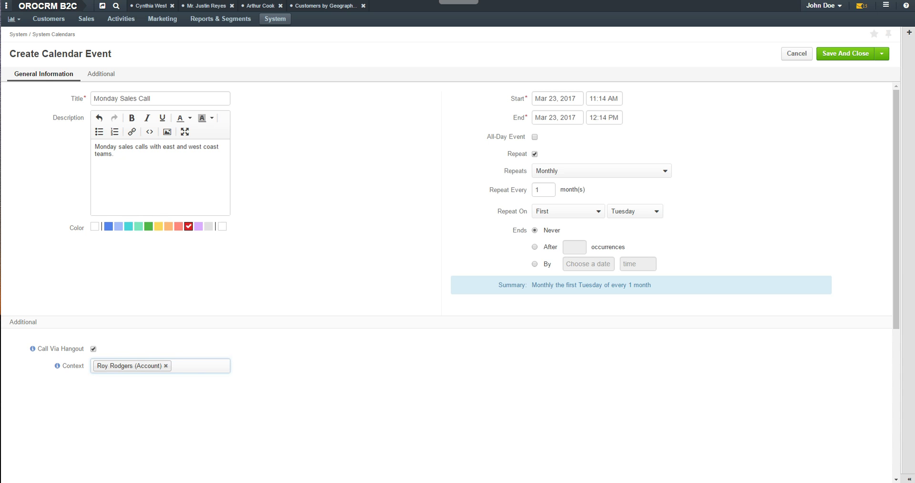
{"action": "left_click", "coordinate": [844, 53]}
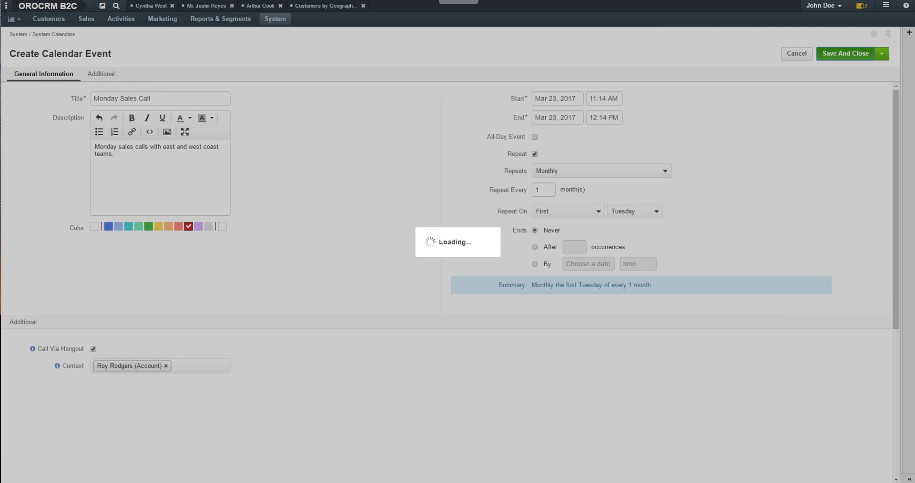